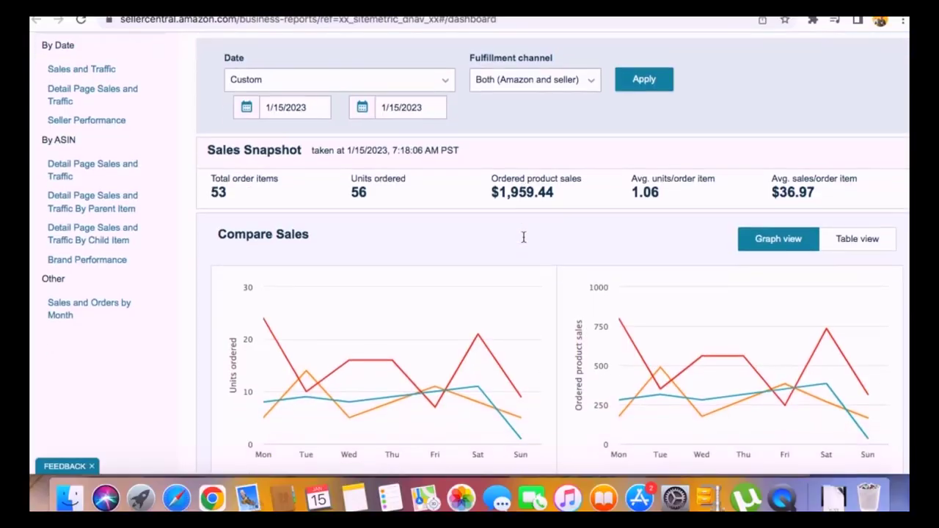
- Change the sales dashboard start date to 1/1/2022 in the calendar
scroll(523, 237, "up", 1)
left_click(319, 119)
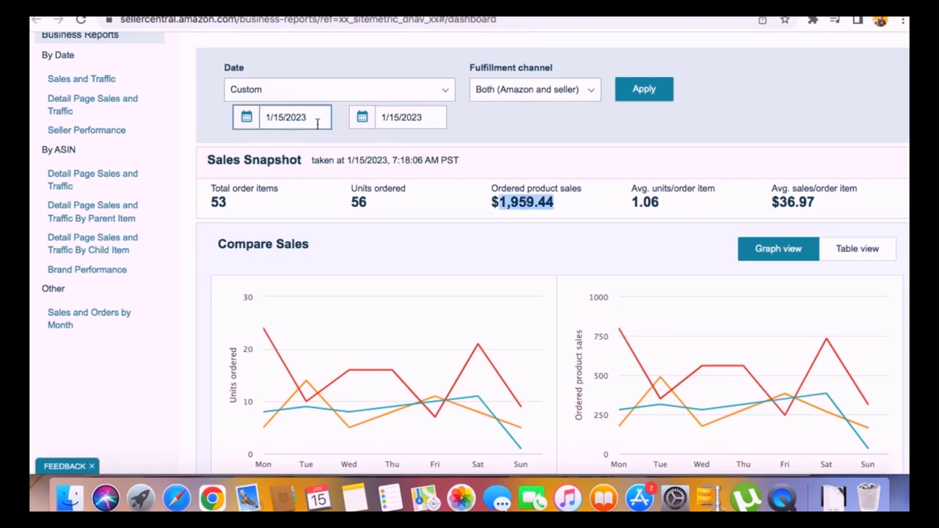
left_click(254, 146)
left_click(254, 145)
left_click(254, 145)
left_click(254, 145)
left_click(256, 150)
left_click(256, 150)
left_click(388, 184)
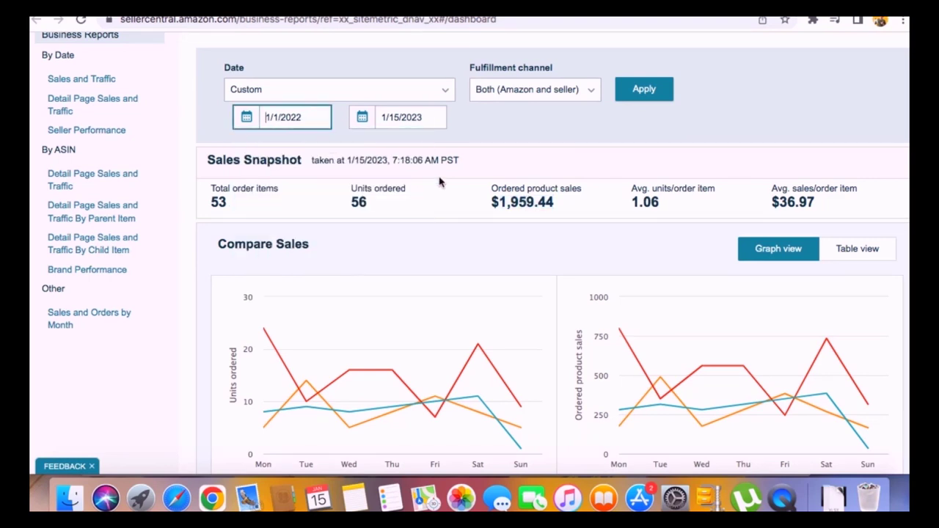
- Refresh the dashboard, then highlight the $149,238.45 sales and $17,863.22 ad spend totals
left_click(653, 88)
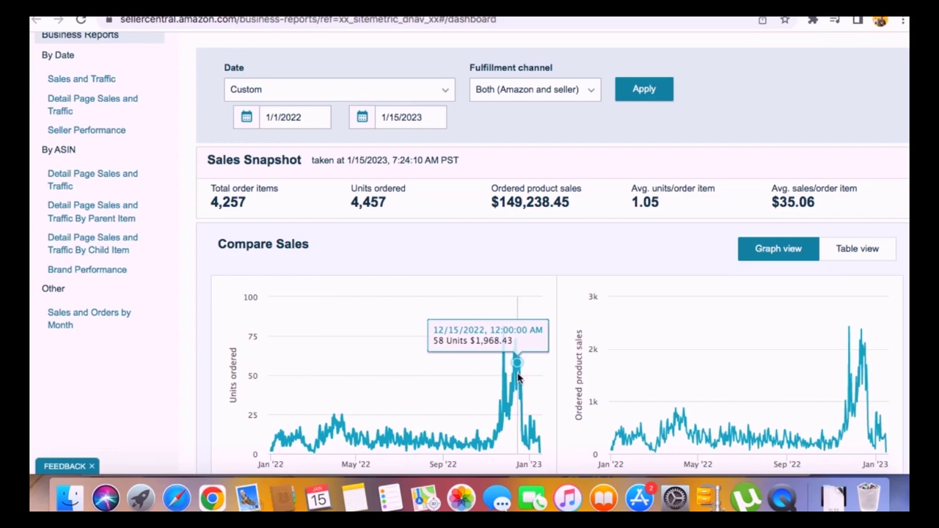
left_click_drag(570, 202, 491, 203)
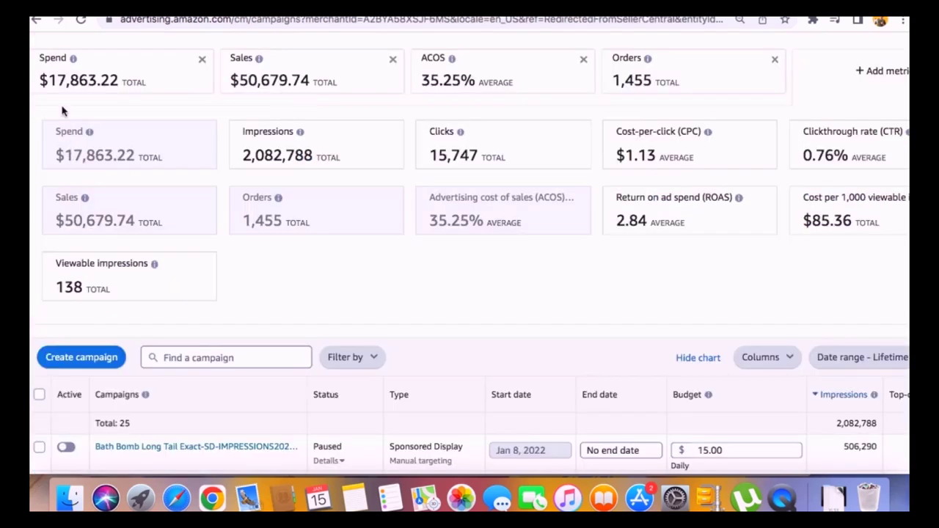
triple_click(94, 81)
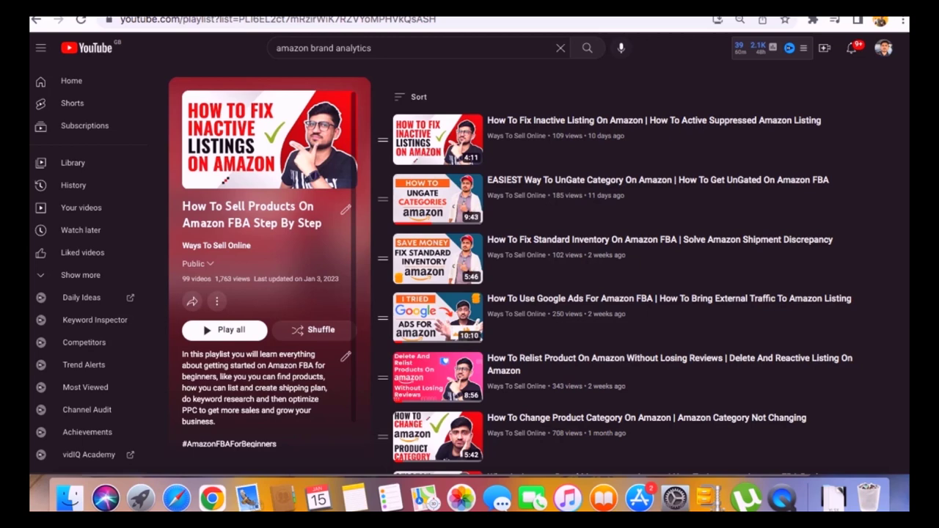
scroll(667, 215, "down", 3)
scroll(667, 216, "up", 3)
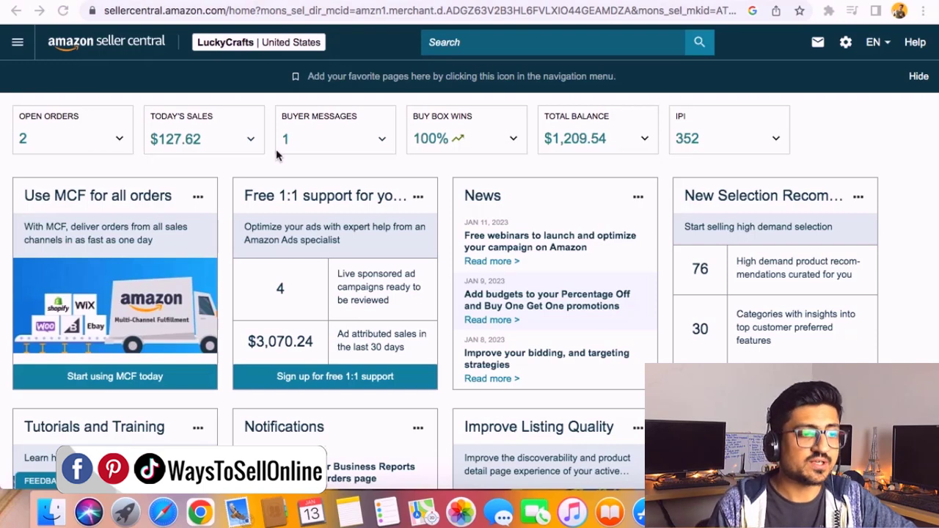
- Open Reports > Business Reports in a new tab from the menu, then go to Orders > Manage Orders
left_click(17, 44)
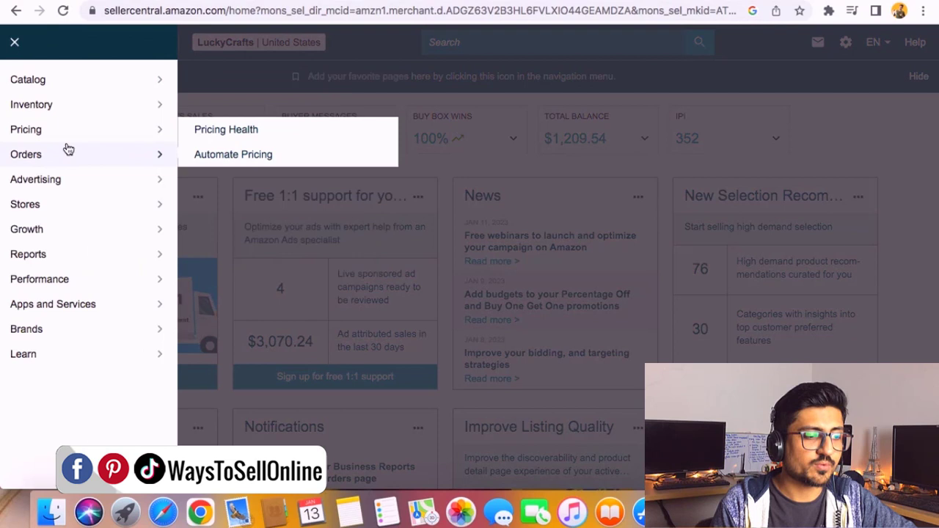
mouse_move(66, 262)
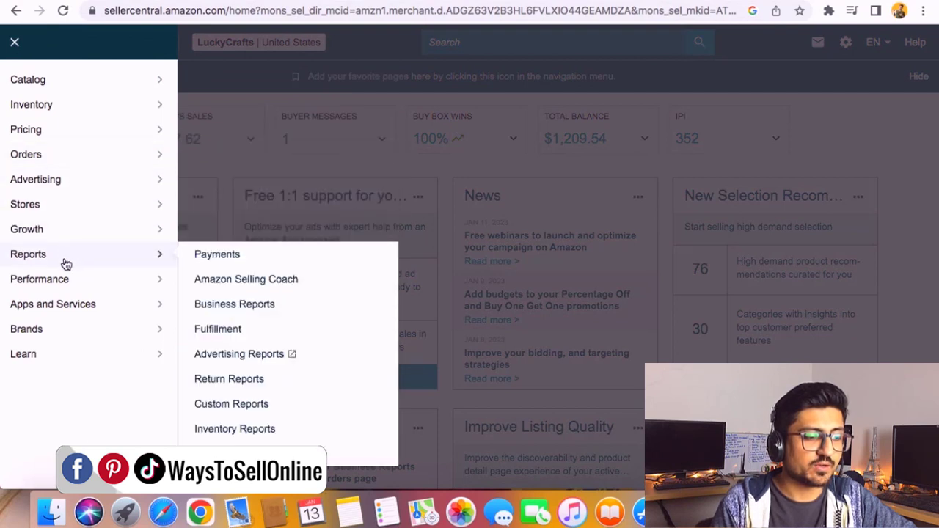
right_click(224, 314)
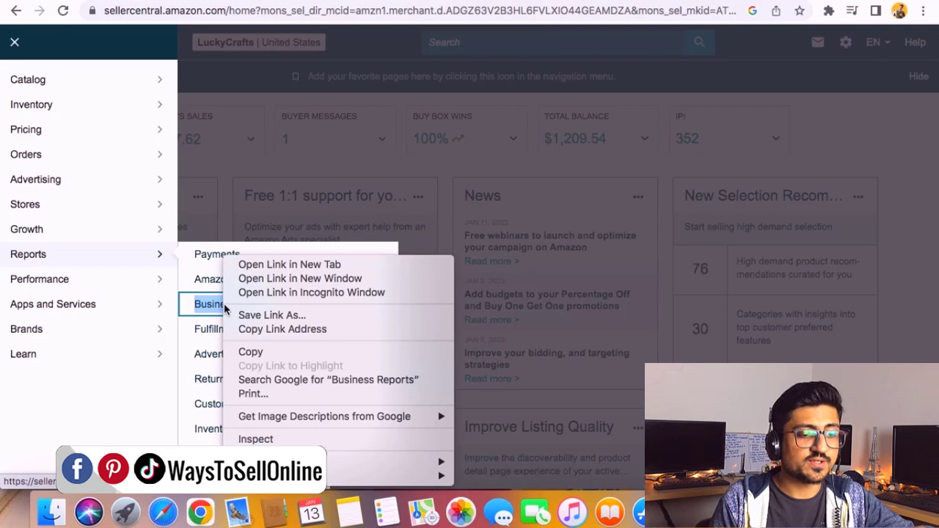
left_click(251, 264)
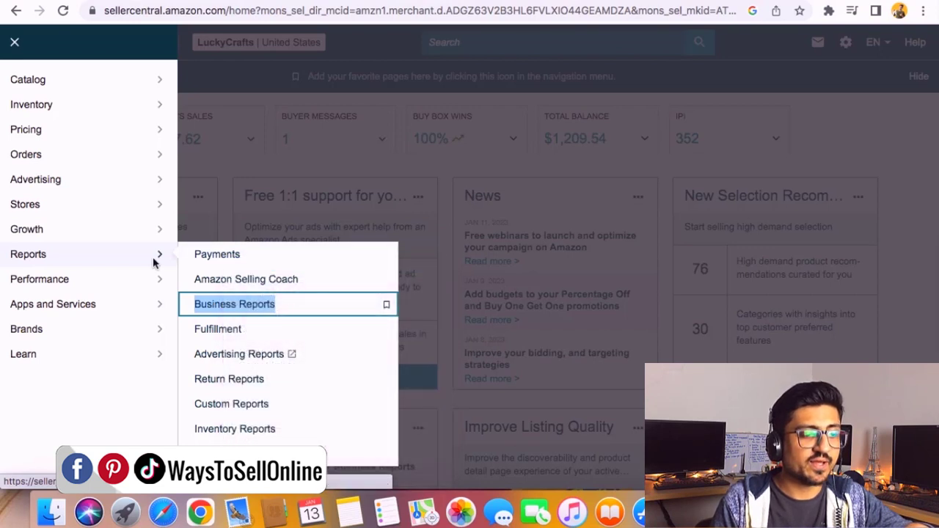
mouse_move(63, 151)
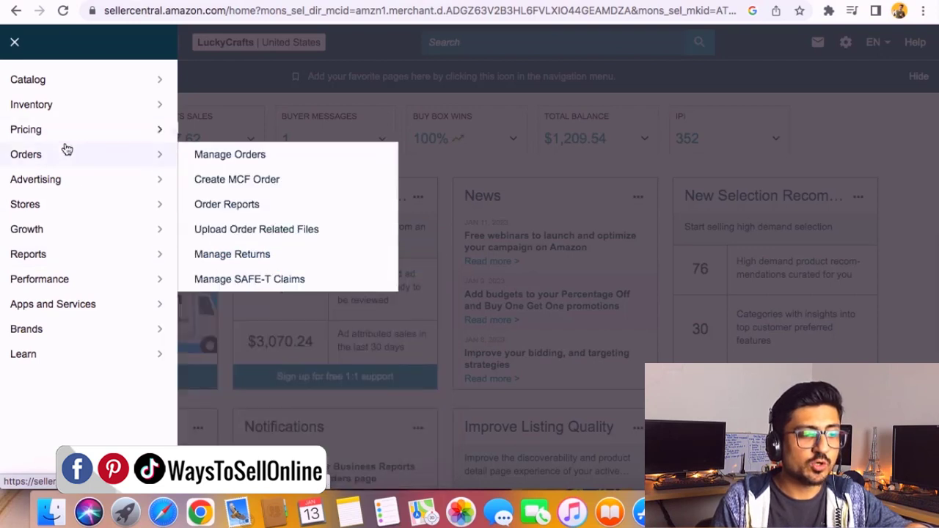
left_click(214, 160)
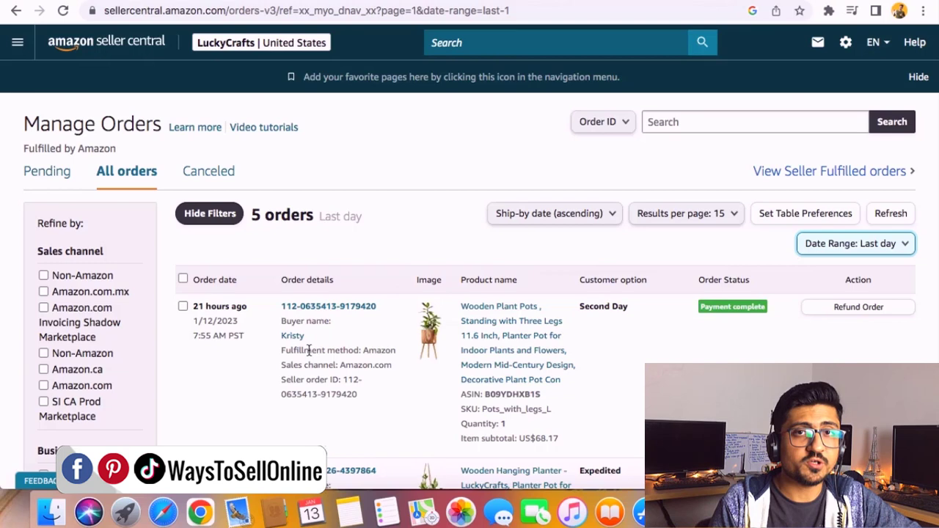
- Highlight the '21 hours ago' order time and scroll through the order list
triple_click(219, 305)
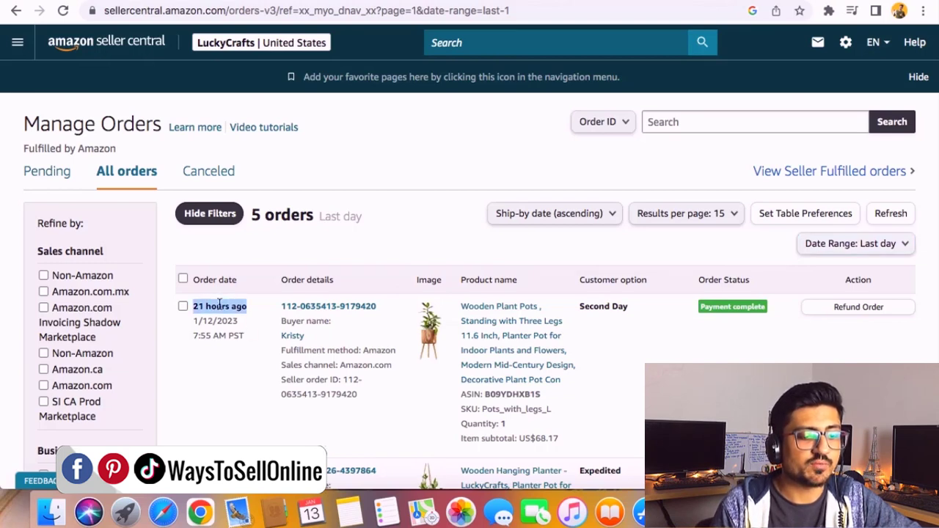
scroll(219, 306, "down", 12)
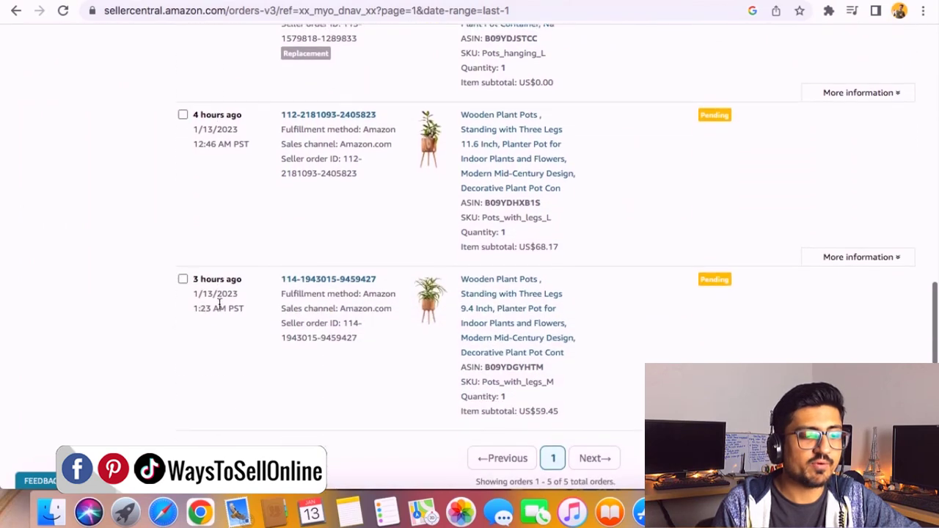
scroll(219, 305, "down", 2)
scroll(218, 305, "up", 12)
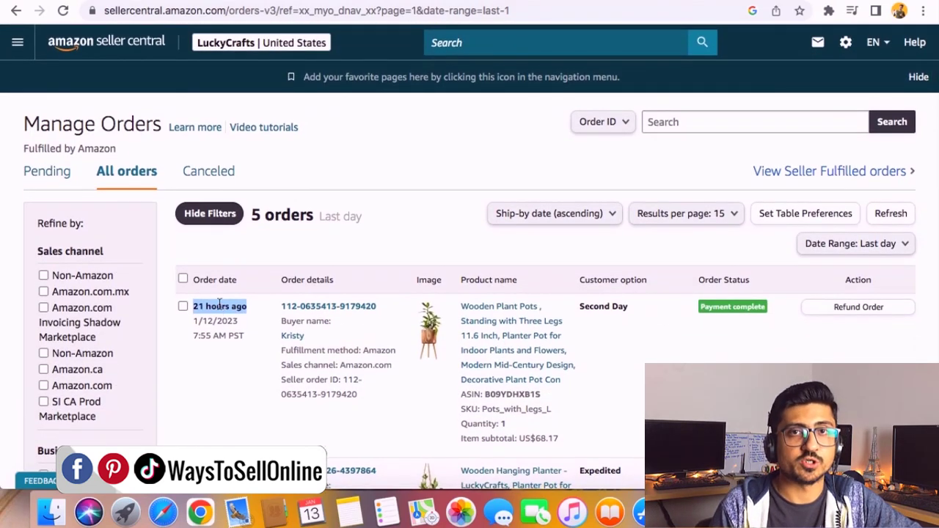
left_click(646, 171)
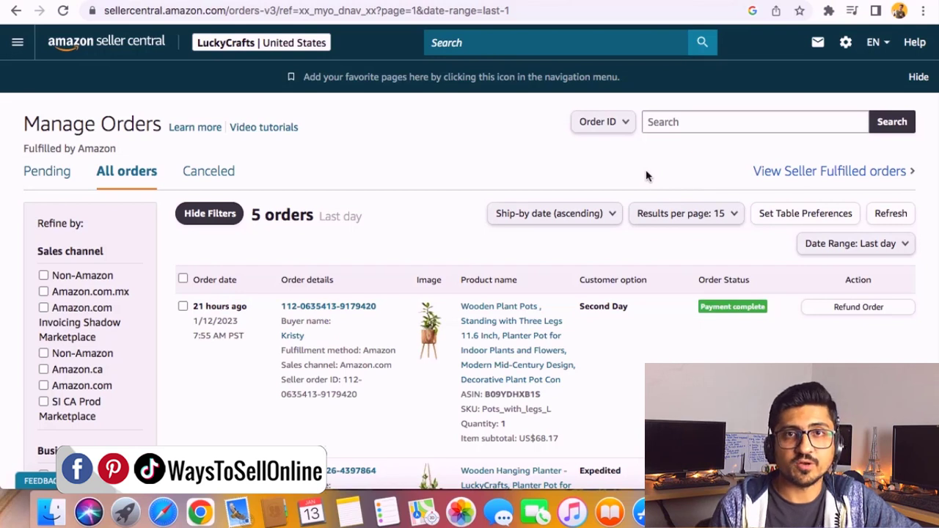
- Filter orders by Date Range to Last 3 days, then to Last 7 days
left_click(855, 244)
left_click(849, 266)
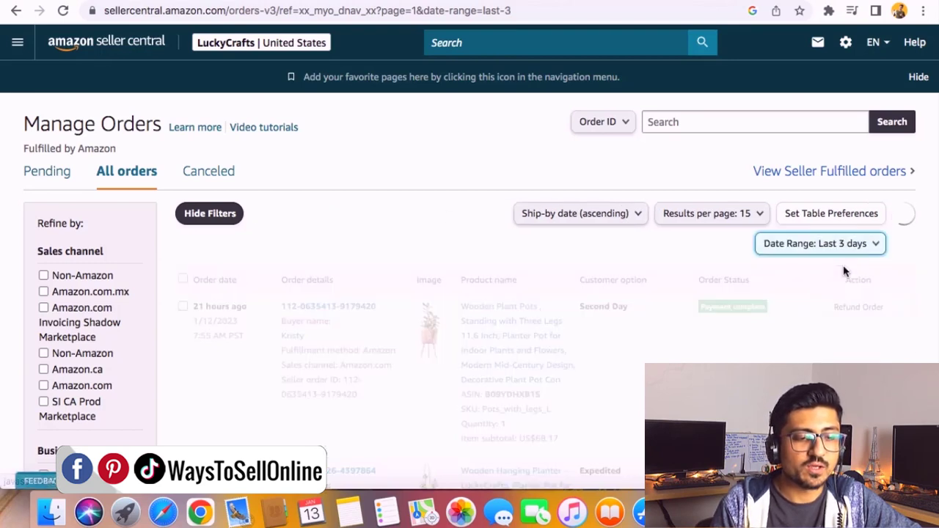
left_click(859, 246)
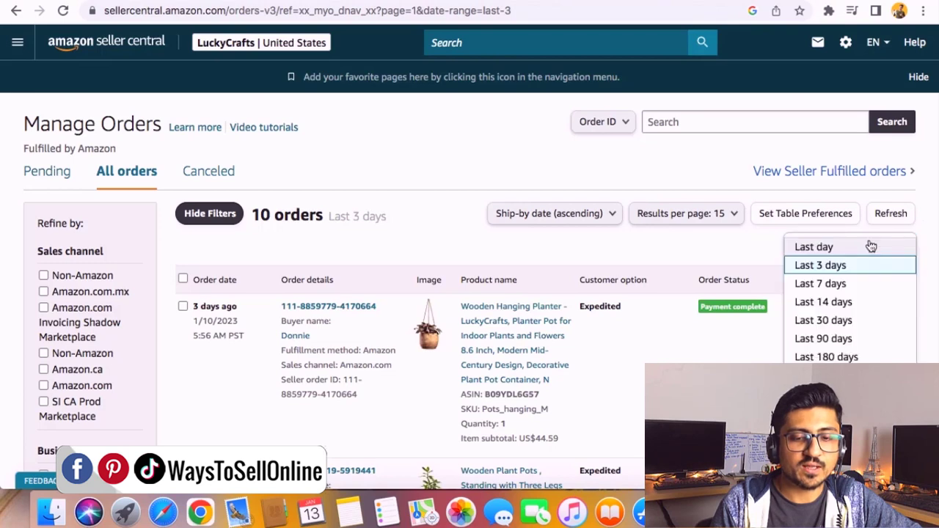
left_click(843, 284)
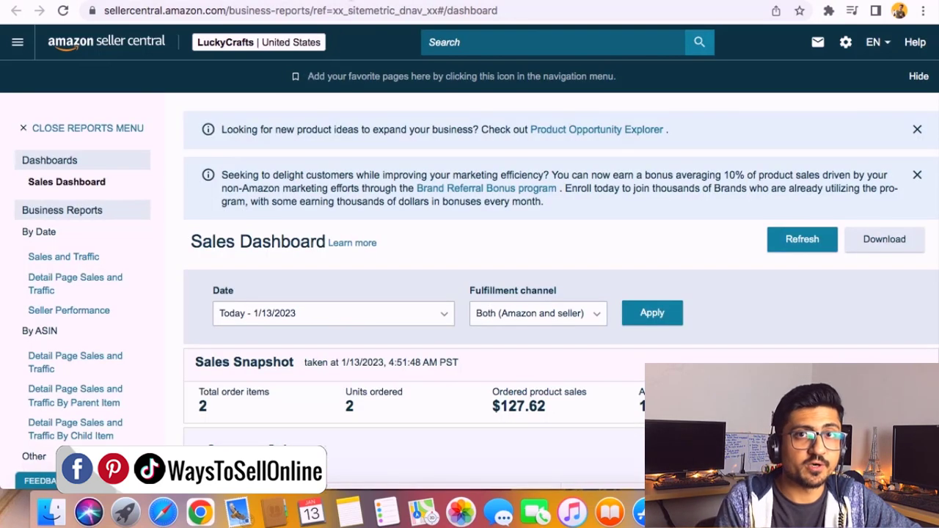
- Choose a Custom date range with start 1/1/2023 and end 1/13/2023, then apply it
scroll(375, 189, "down", 2)
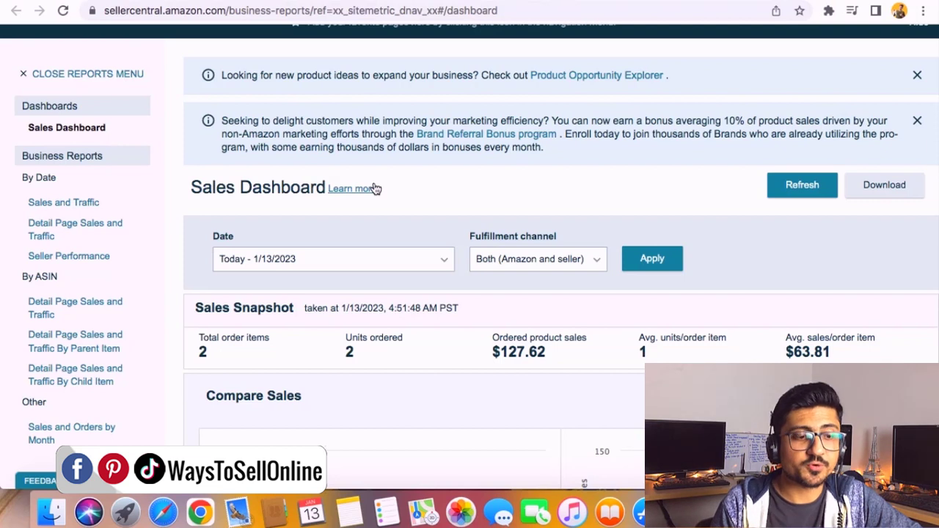
scroll(375, 189, "down", 3)
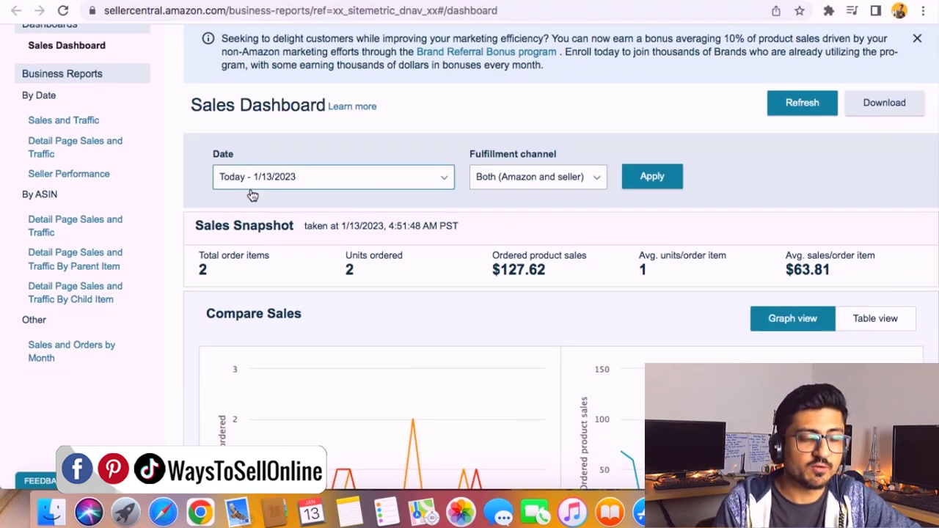
left_click(284, 185)
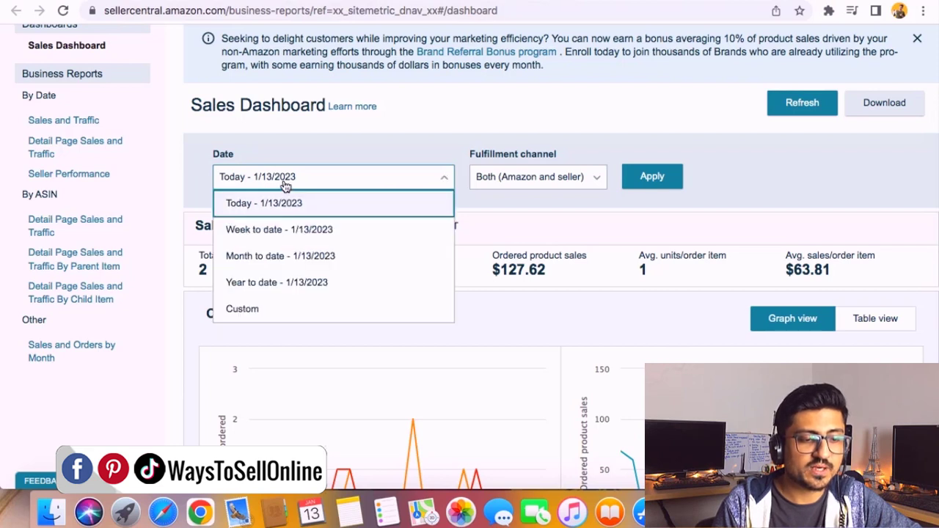
left_click(247, 309)
left_click(308, 207)
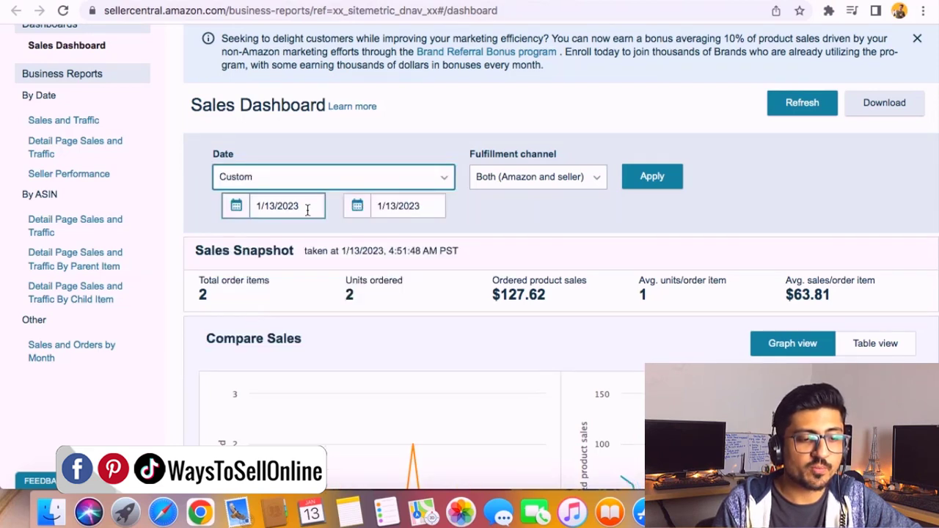
left_click(303, 206)
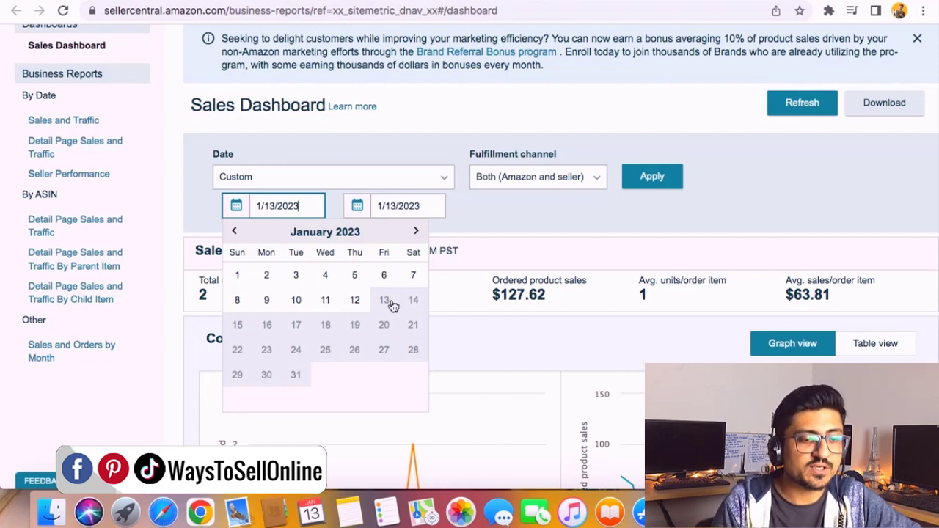
left_click(240, 275)
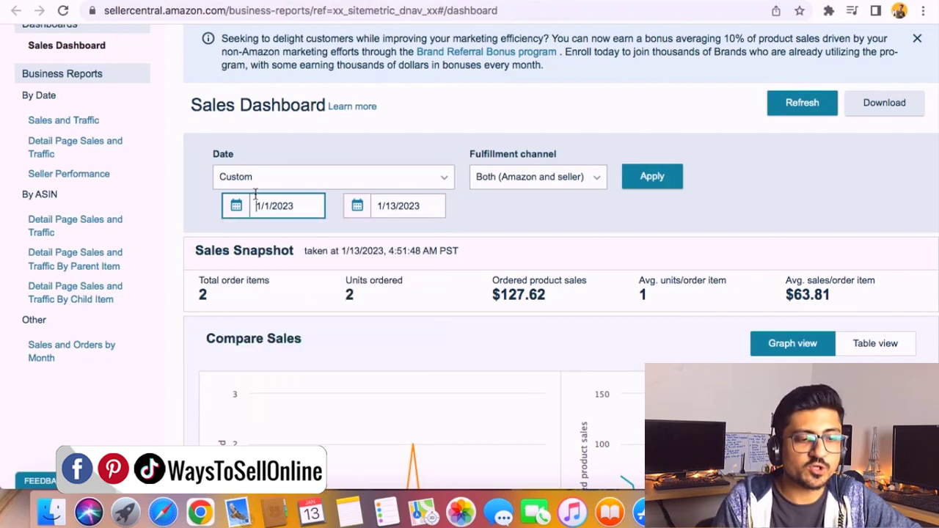
left_click(410, 207)
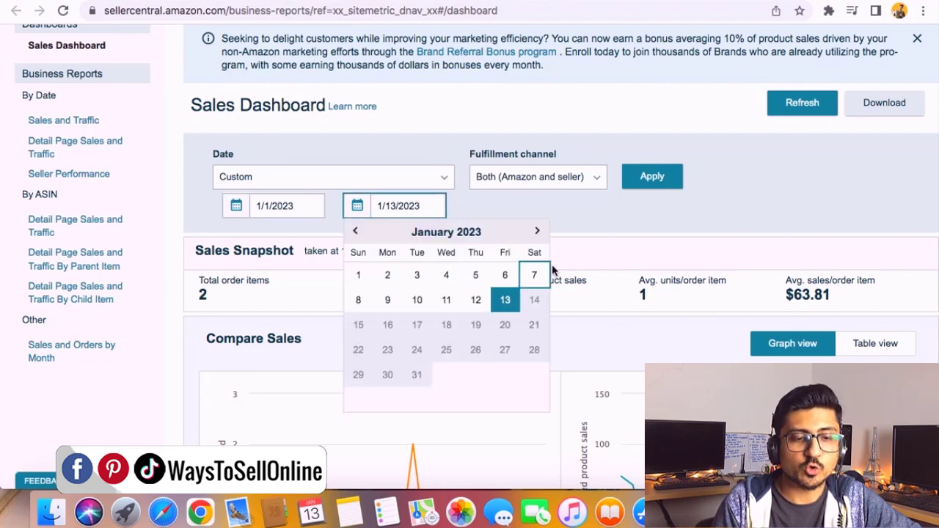
left_click(580, 231)
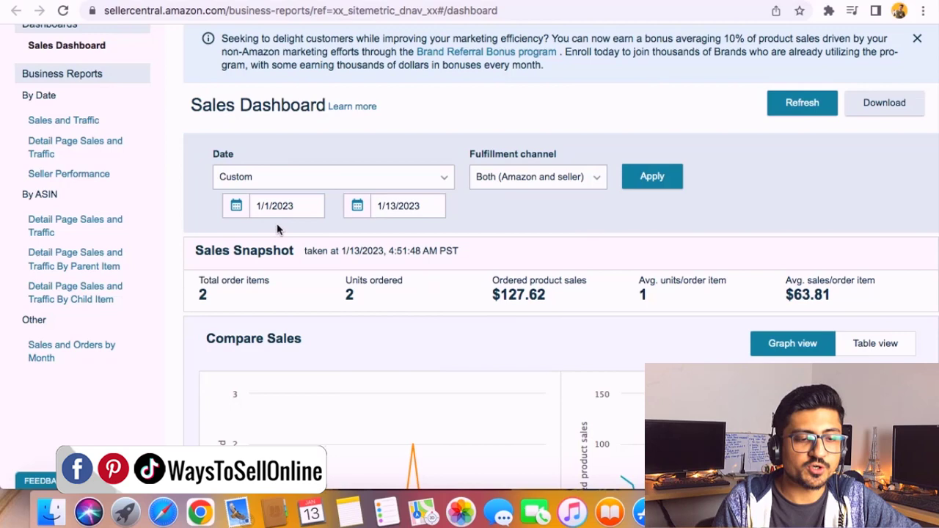
left_click(651, 179)
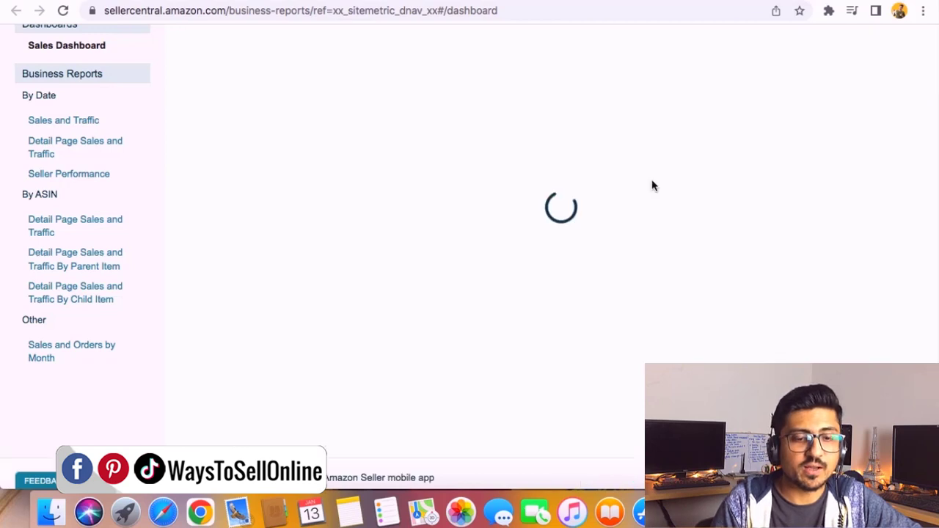
- Scroll up to review the reloaded snapshot: 41 order items, 47 units, $2,429.86 sales
scroll(653, 182, "up", 3)
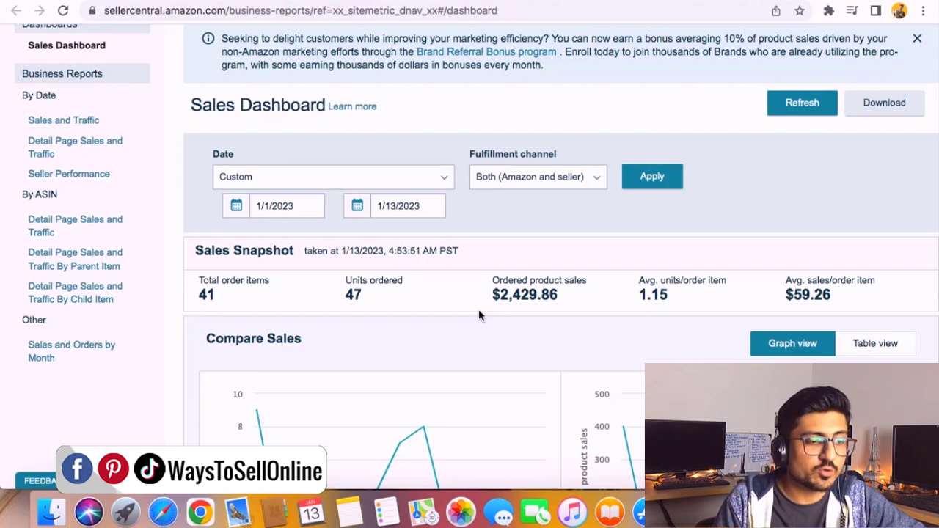
left_click_drag(15, 206, 58, 196)
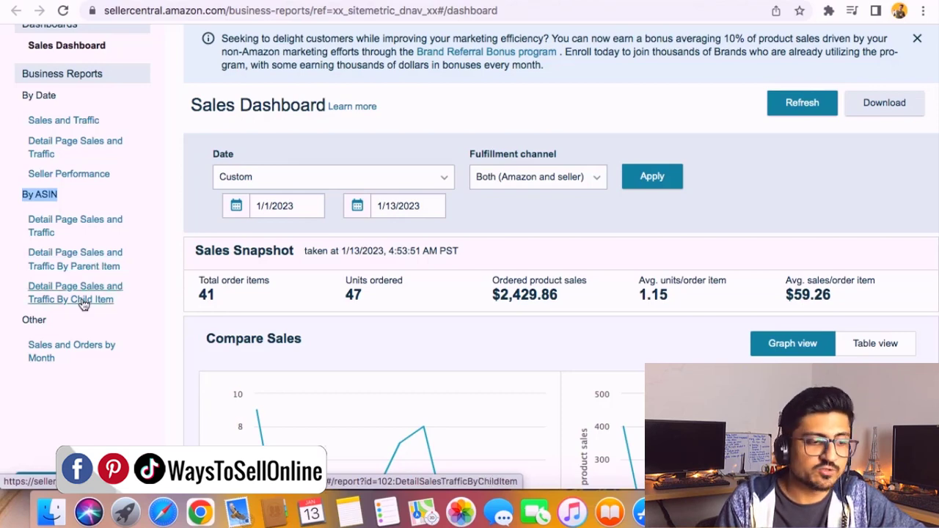
- Open the Detail Page Sales and Traffic By Child Item report and scroll the table right
left_click(83, 304)
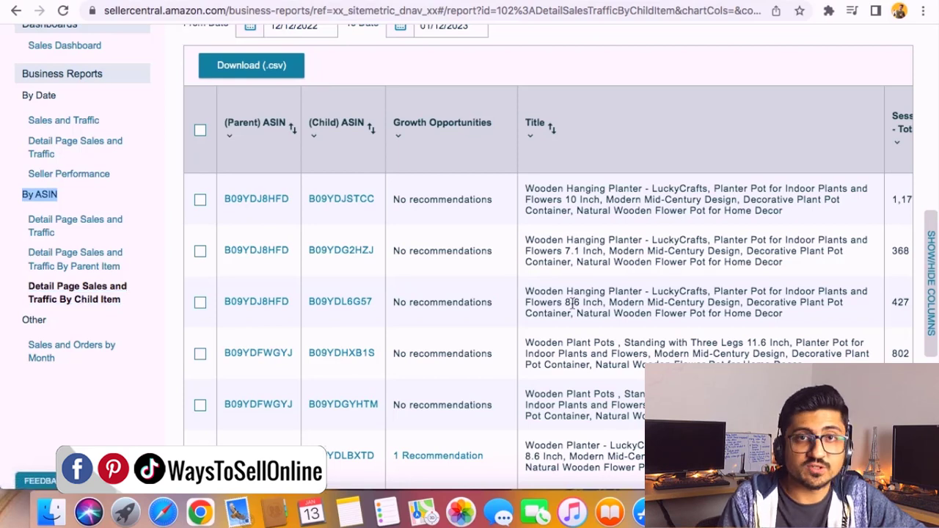
scroll(572, 302, "right", 10)
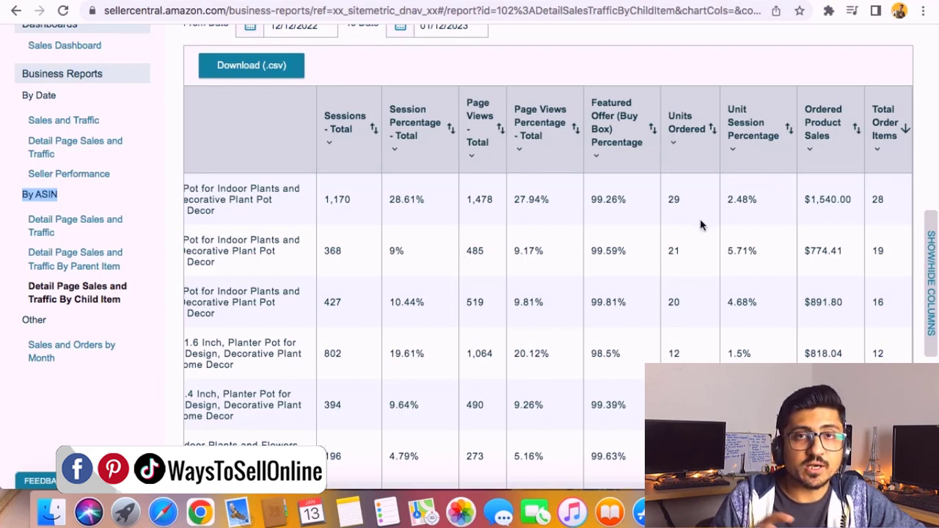
scroll(701, 225, "up", 1)
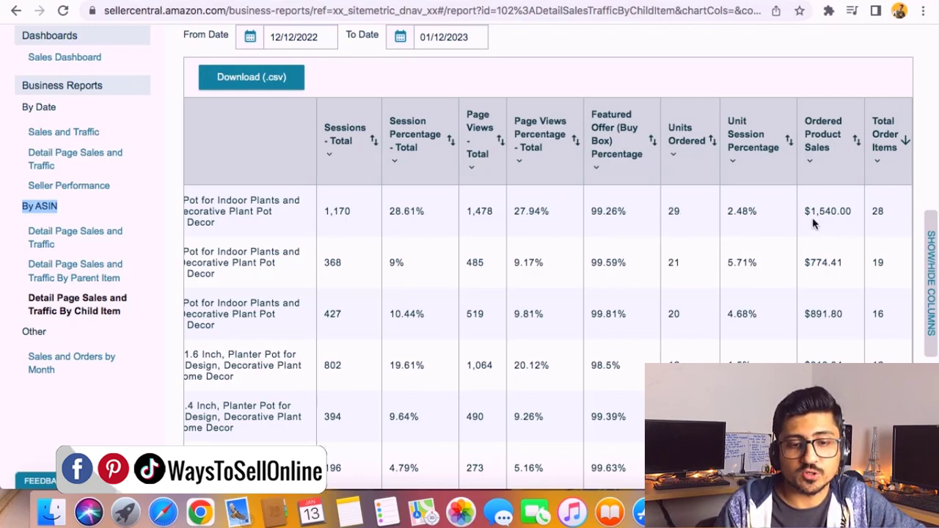
- Highlight row one's $1,540.00 sales and 2.48% unit session percentage, and 21 and 20 units ordered
left_click(677, 212)
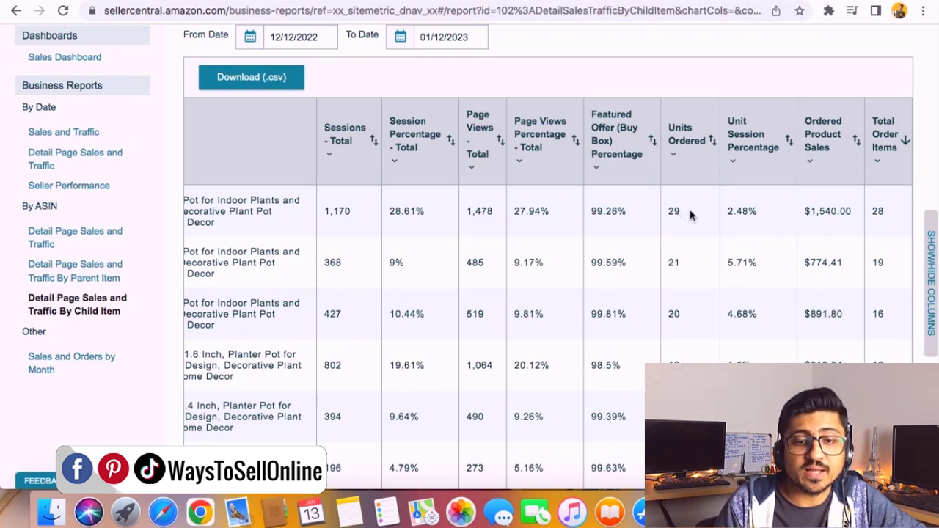
double_click(835, 211)
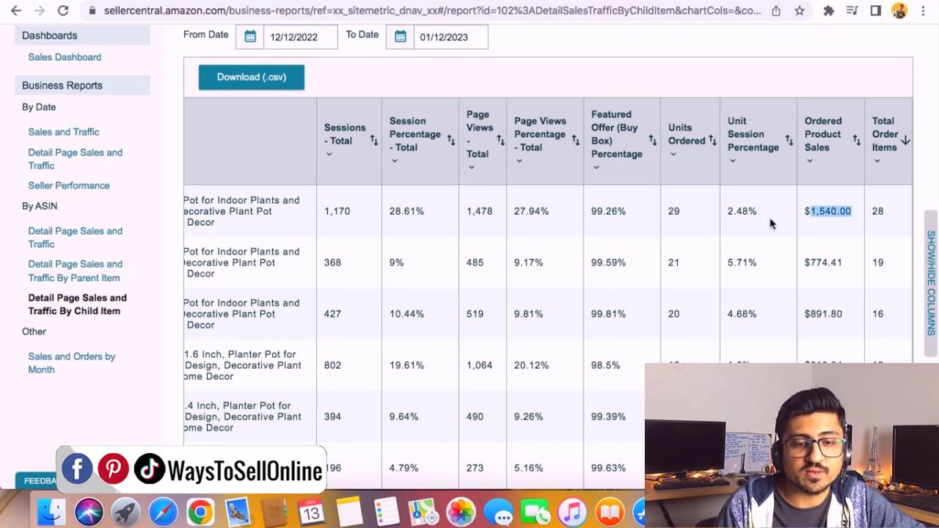
triple_click(741, 213)
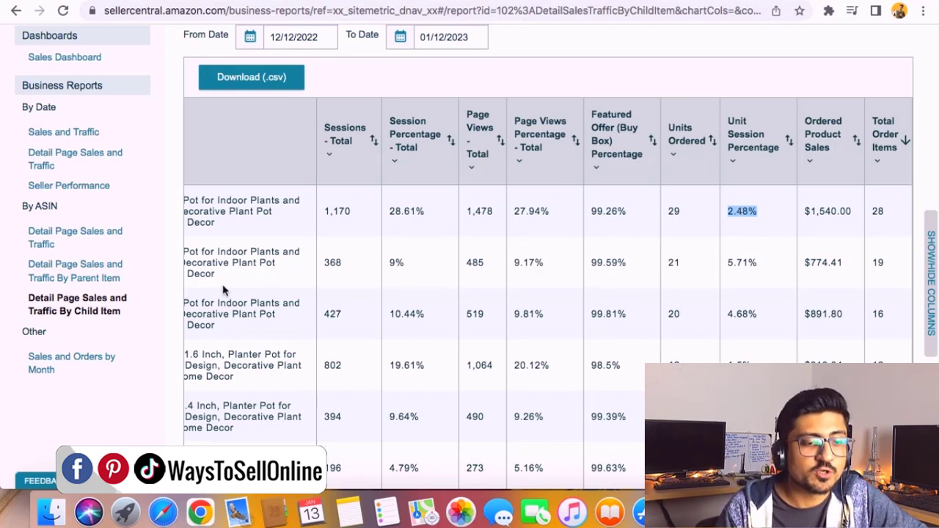
double_click(690, 258)
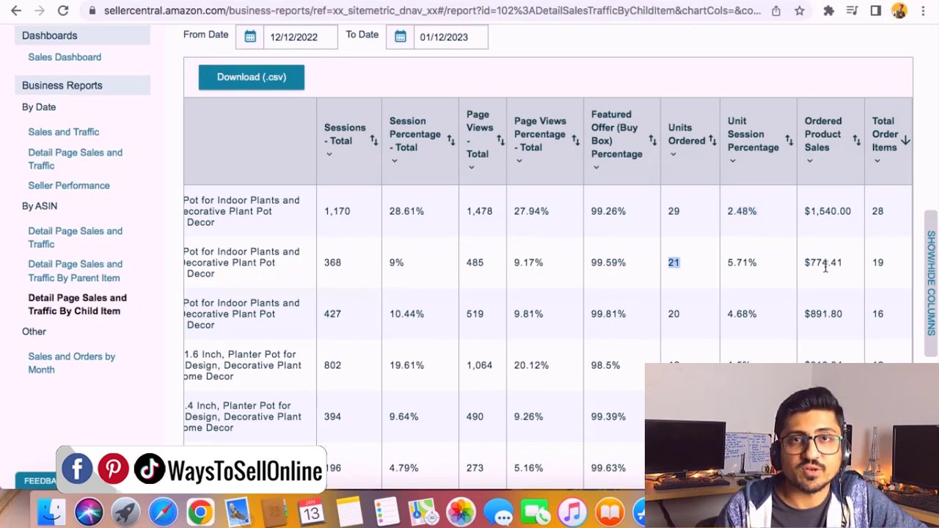
double_click(672, 312)
left_click(678, 361)
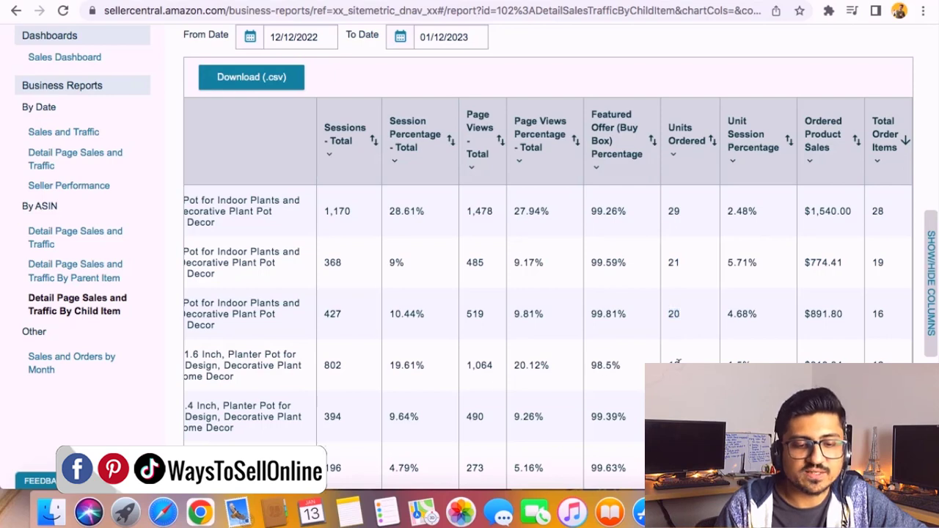
scroll(678, 359, "down", 5)
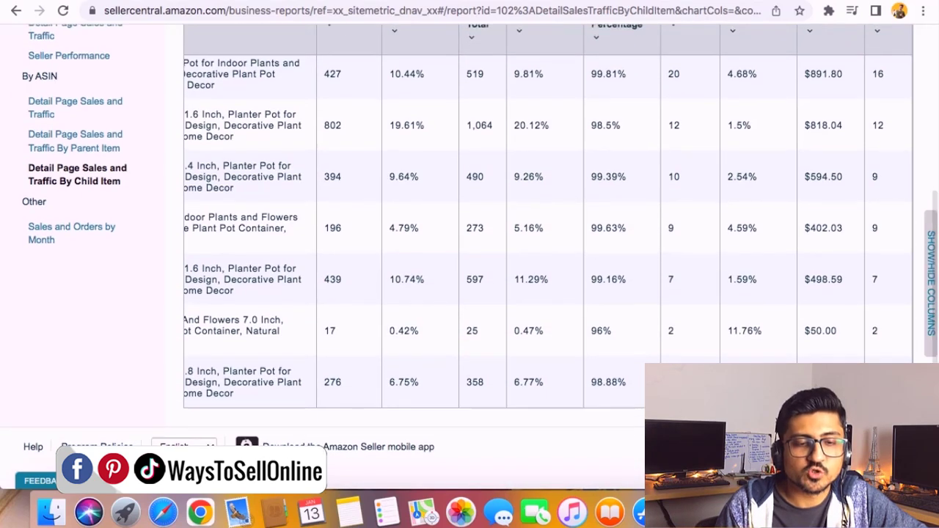
scroll(678, 360, "up", 5)
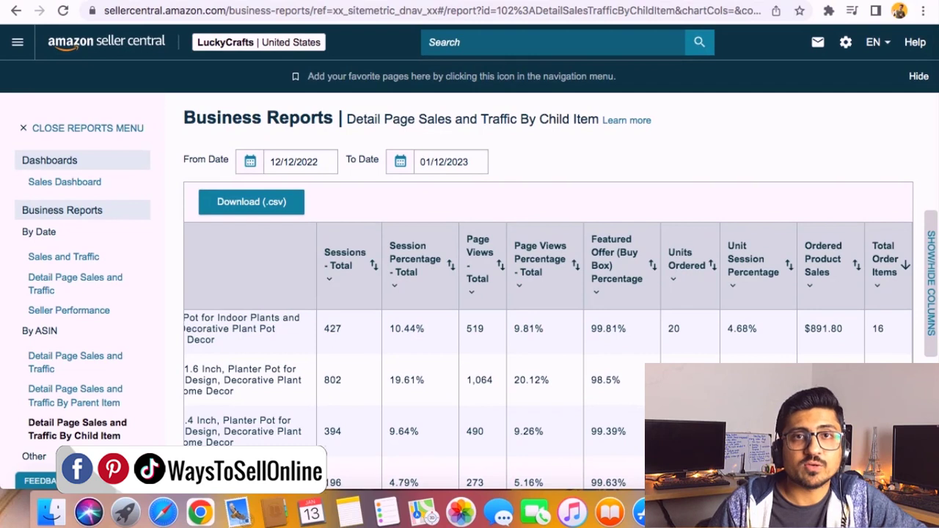